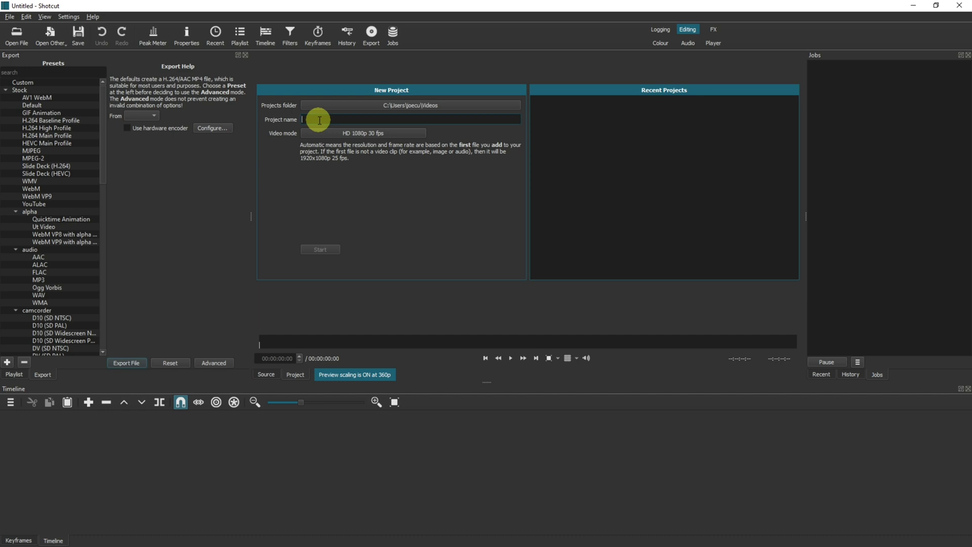
text(Slideshow)
Step: Create the new project named Slideshow and display the Playlist panel
click(324, 248)
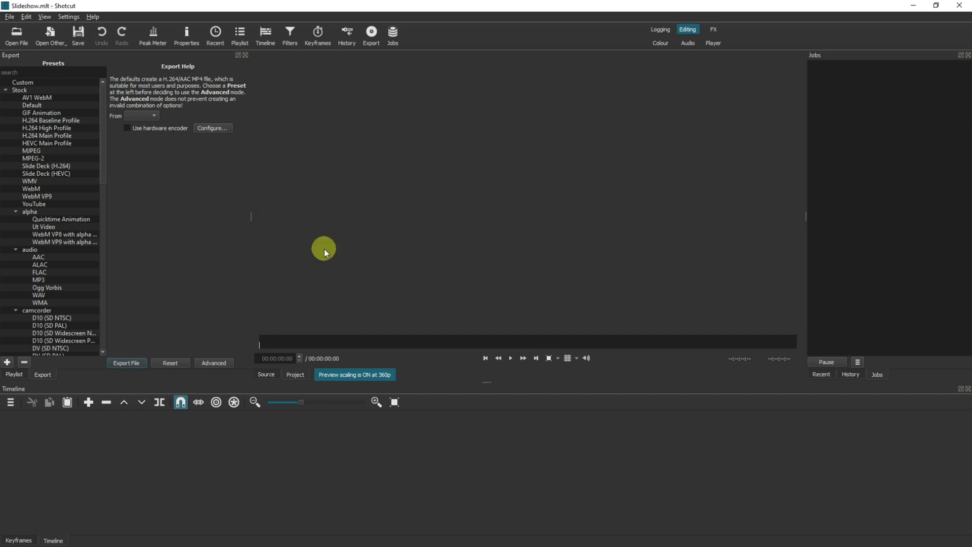
click(240, 37)
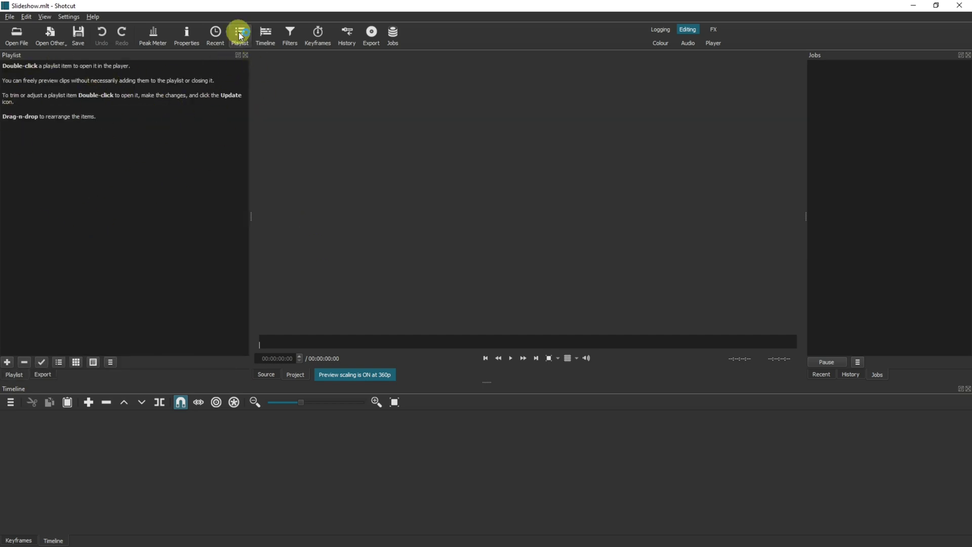
Step: Select the six images in the 1920x1080 folder and drag them into the Shotcut playlist
click(650, 150)
drag(649, 150, 604, 102)
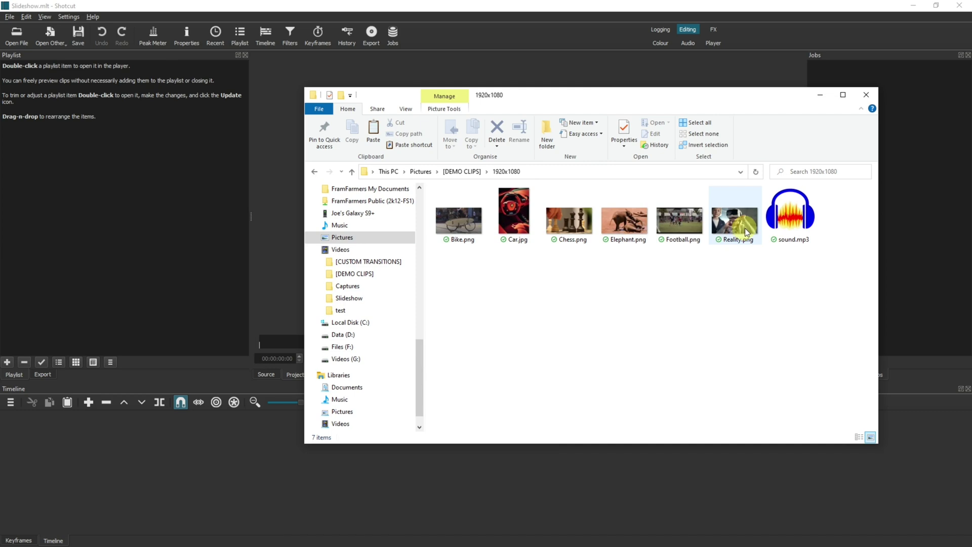
mouse_move(745, 282)
mouse_down()
mouse_move(446, 214)
mouse_move(225, 201)
mouse_up()
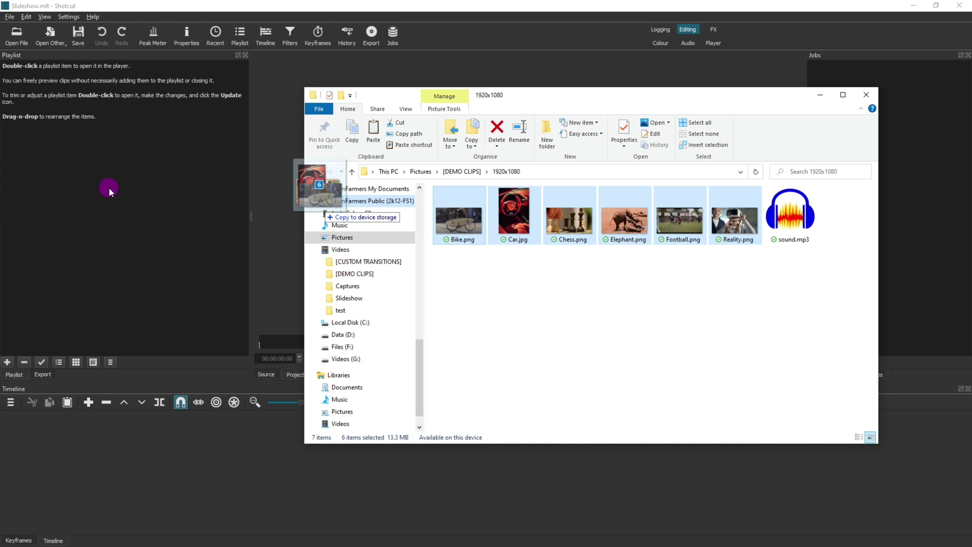
drag(109, 188, 109, 188)
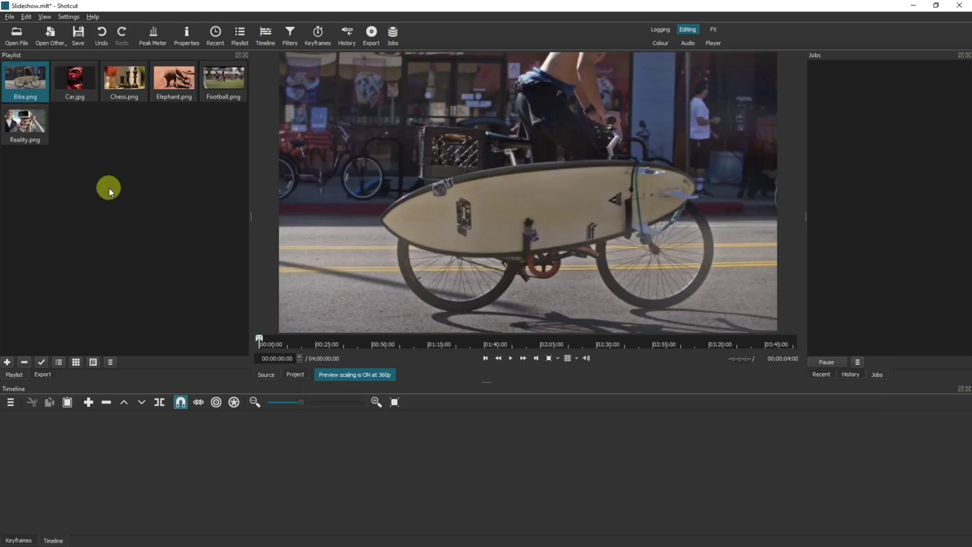
key(alt+Tab)
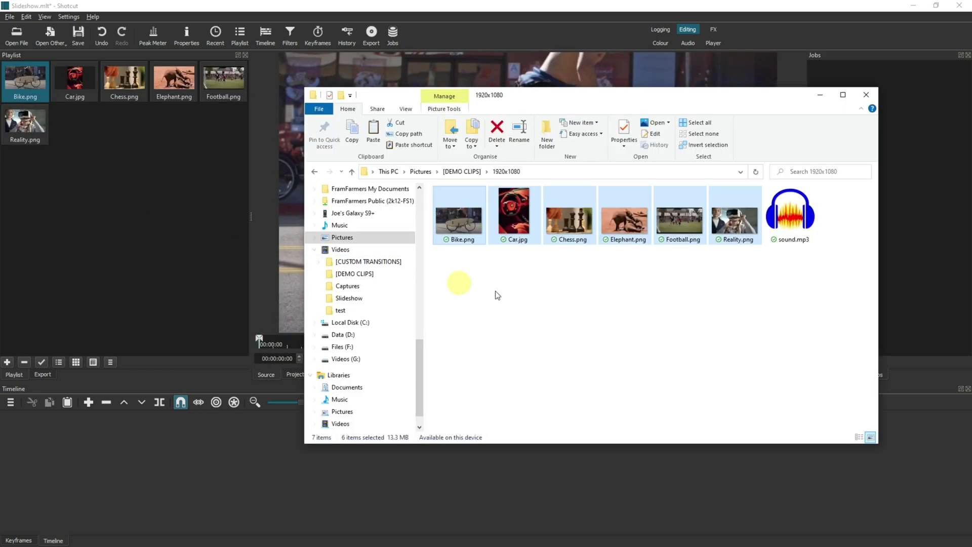
Step: Check the details of Car.jpg, Chess.png and Reality.png, then return to Shotcut
click(533, 271)
click(522, 226)
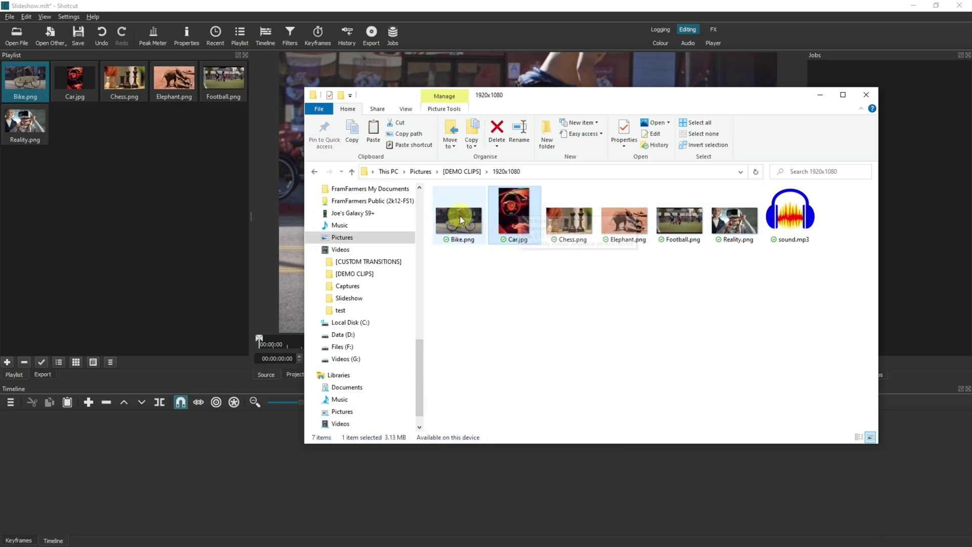
click(570, 219)
click(734, 220)
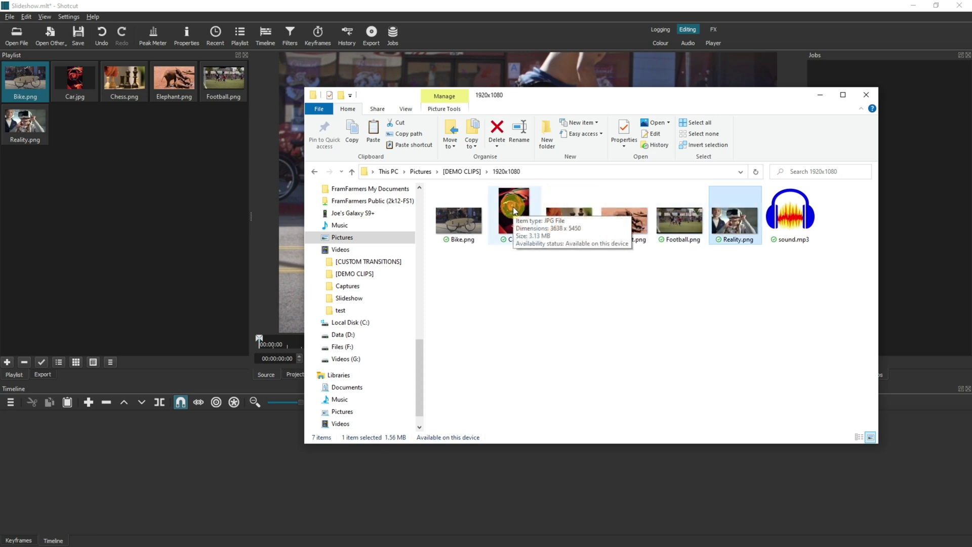
mouse_move(514, 213)
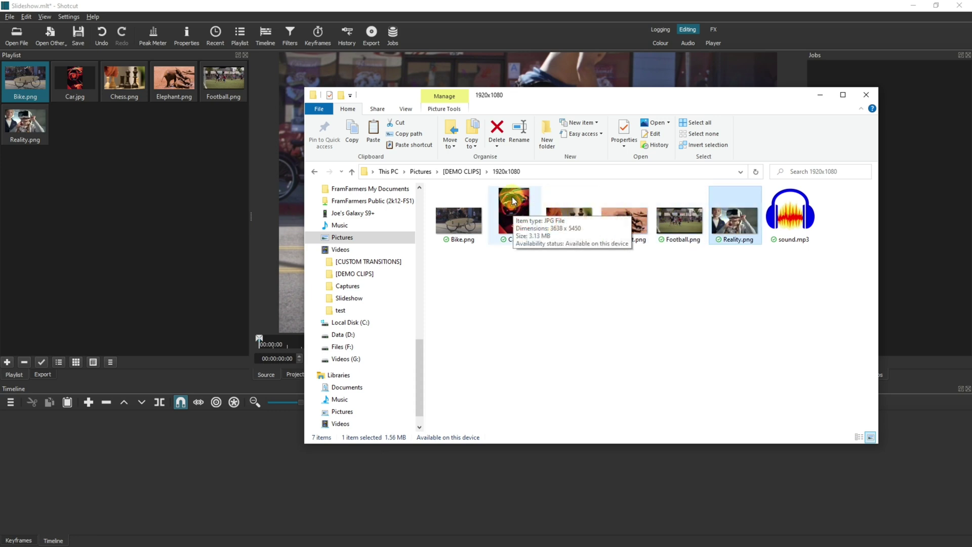
click(505, 307)
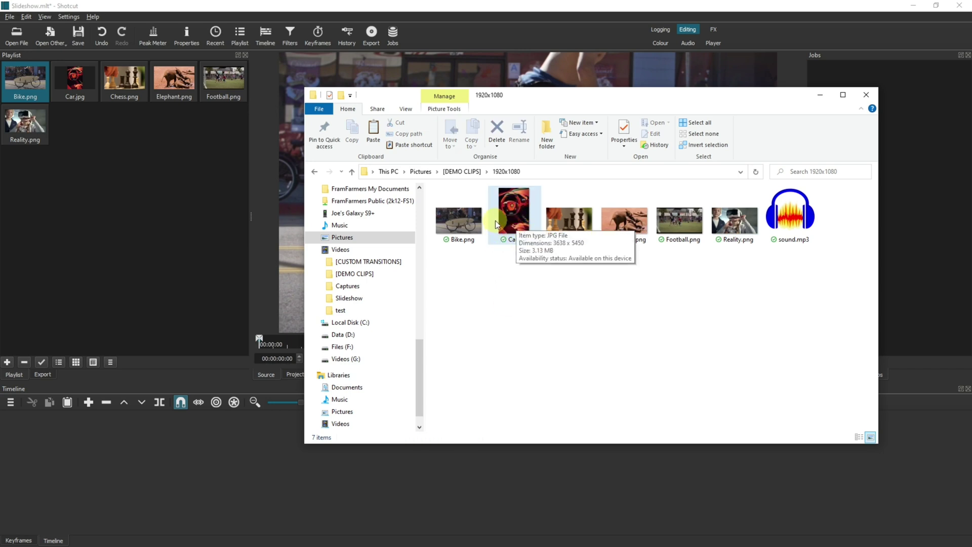
click(175, 195)
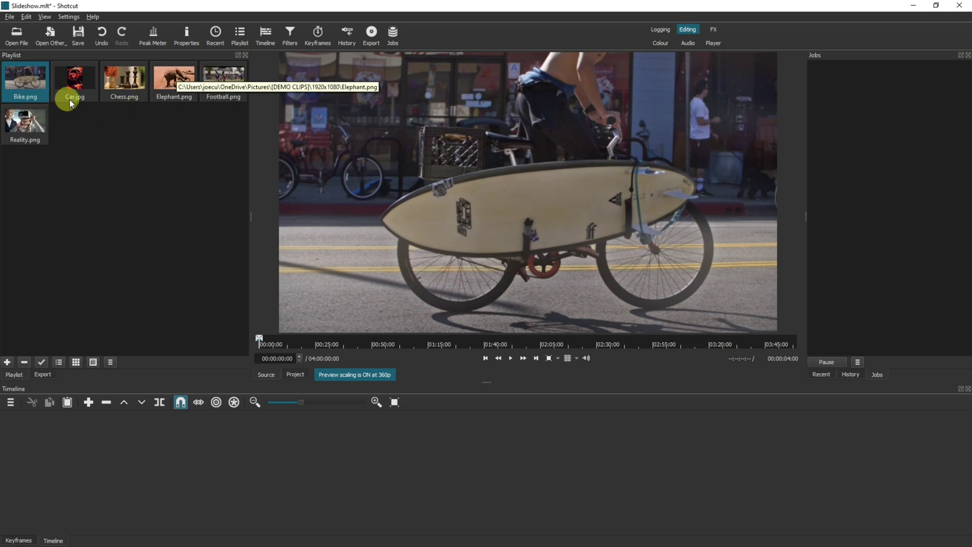
Step: Move Chess.png first, Car.jpg second and Bike.png after Elephant.png in the playlist
click(122, 80)
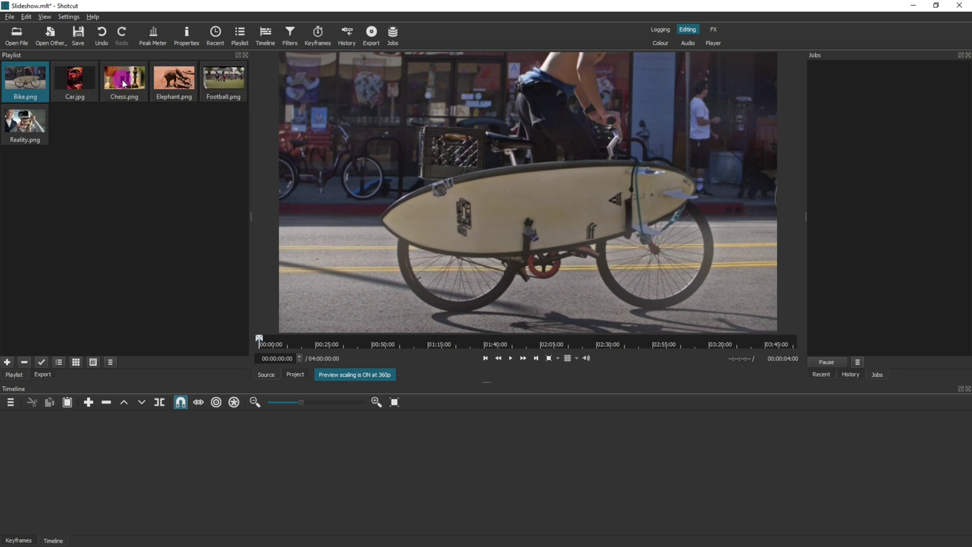
drag(122, 80, 15, 85)
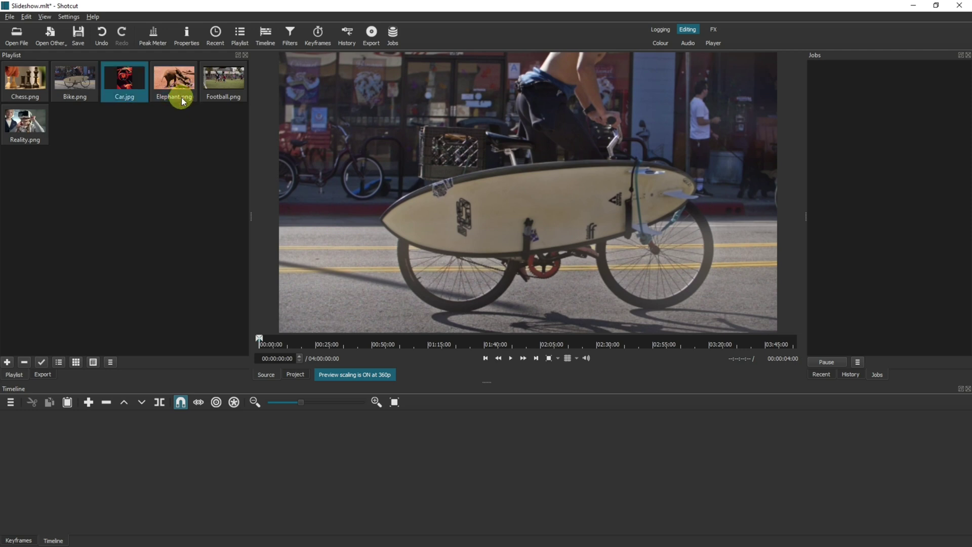
mouse_move(182, 101)
mouse_down()
mouse_move(110, 87)
mouse_move(112, 105)
mouse_up()
drag(176, 87, 69, 82)
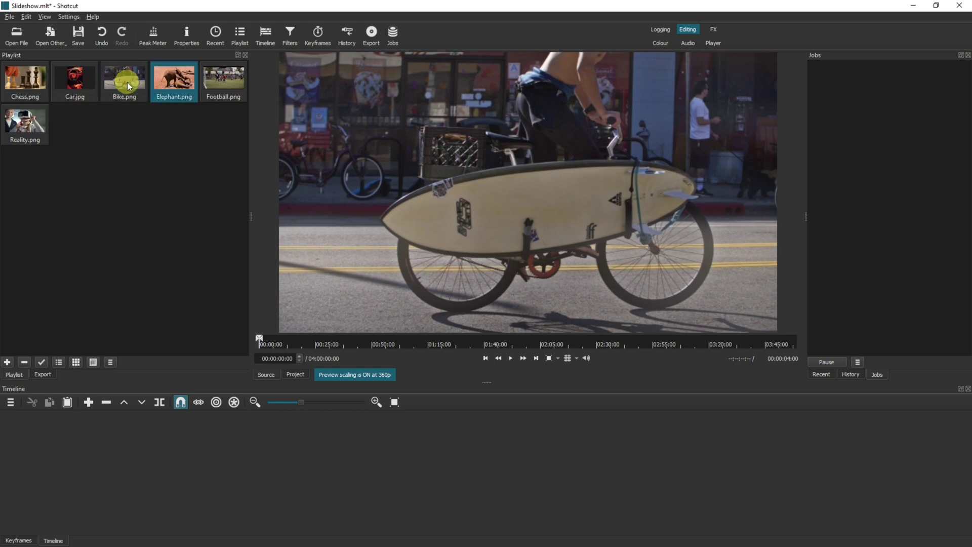
click(121, 82)
drag(181, 71, 185, 71)
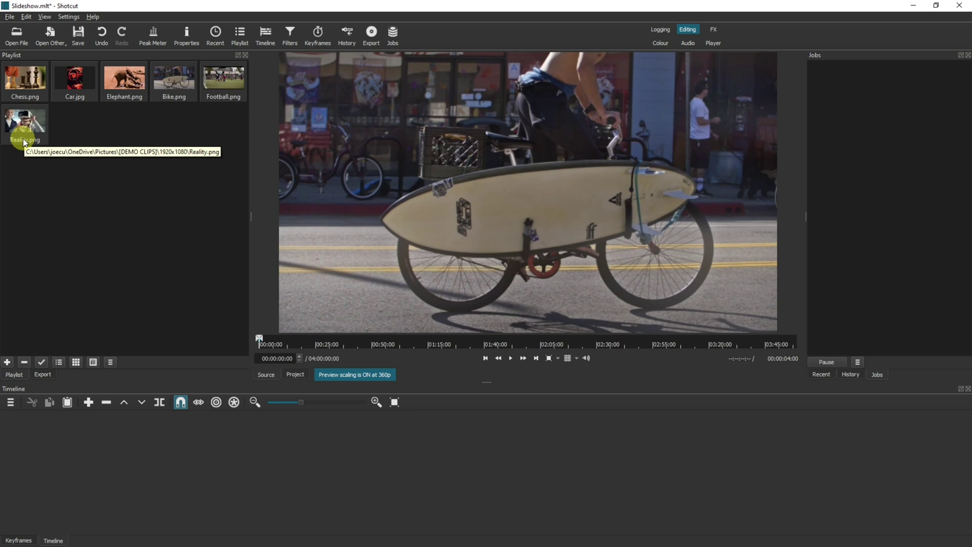
key(Left)
click(31, 88)
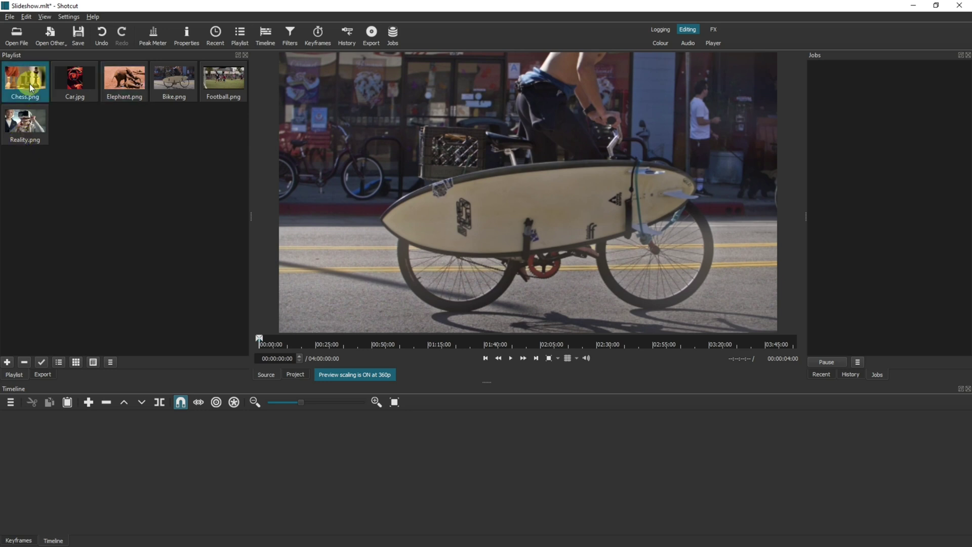
Step: Select all six playlist clips and choose Add Selected to Slideshow from the playlist menu
shift+click(31, 130)
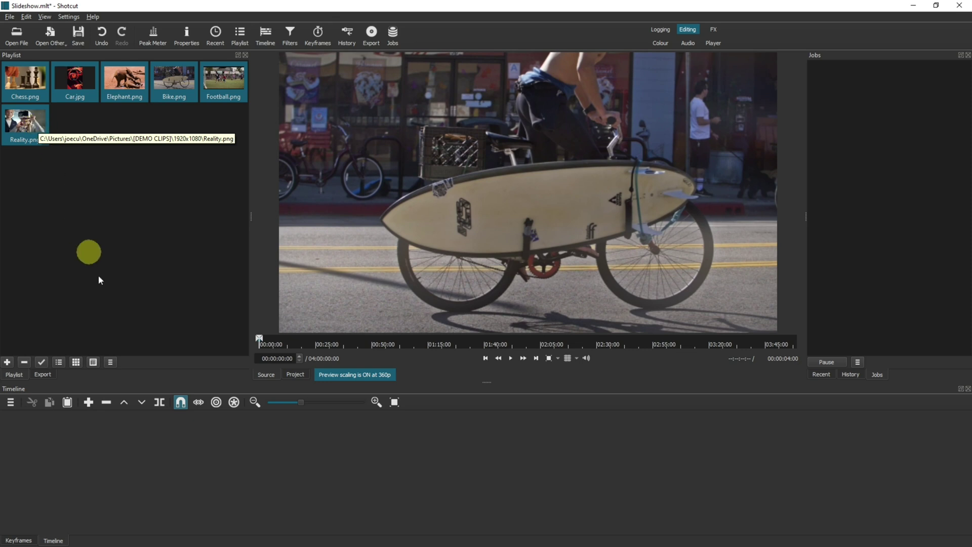
click(110, 362)
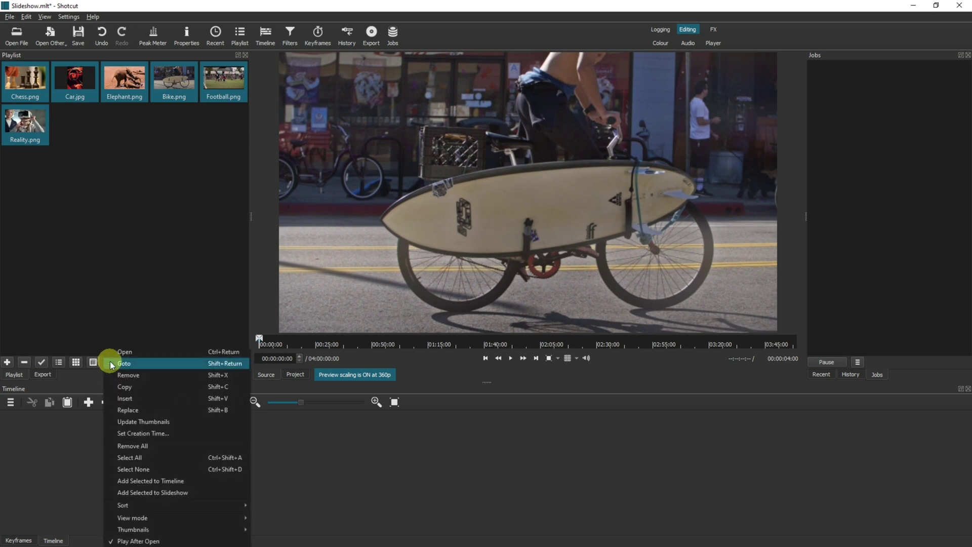
click(209, 492)
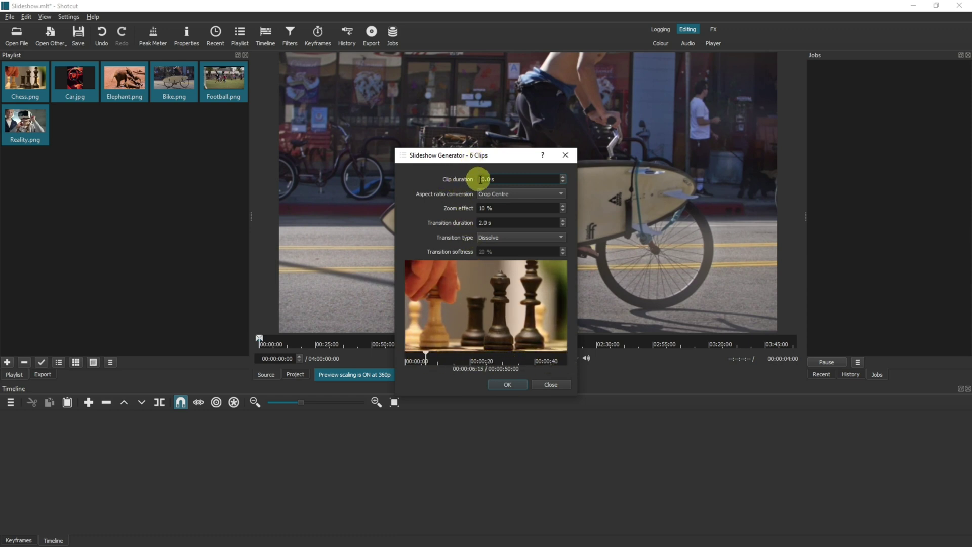
scroll(484, 180, up, 1)
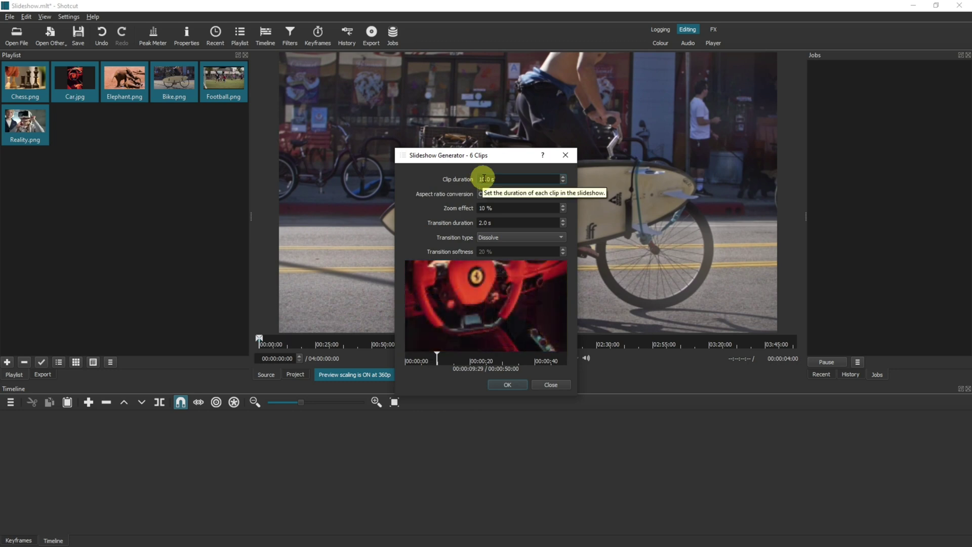
scroll(484, 179, up, 1)
text(10)
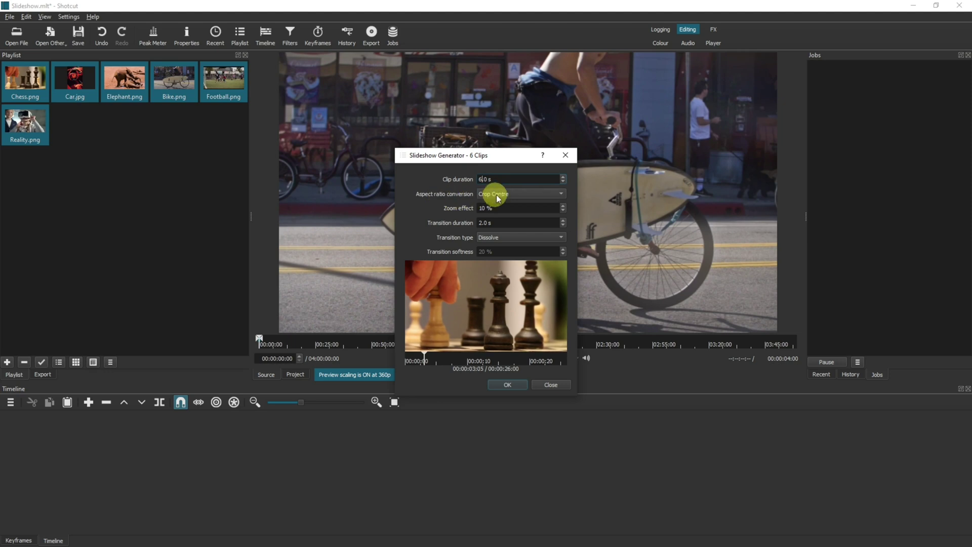
Step: Preview the slideshow with Crop Centre, then with Pad Black aspect ratio conversion
click(497, 195)
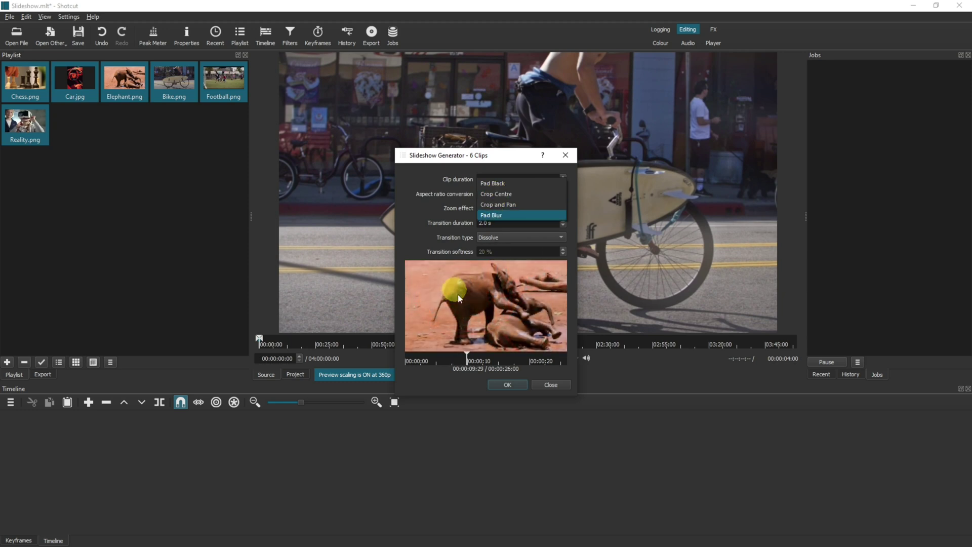
click(428, 363)
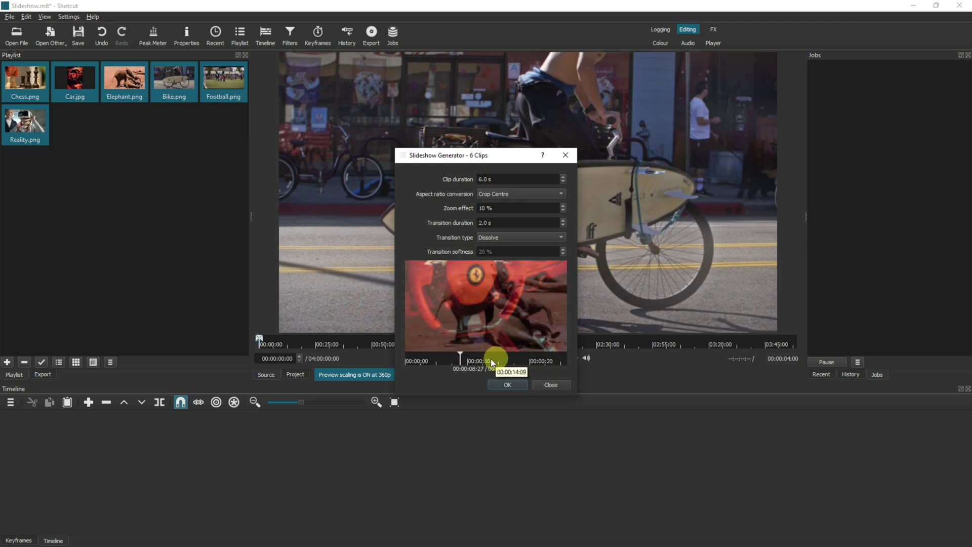
click(514, 192)
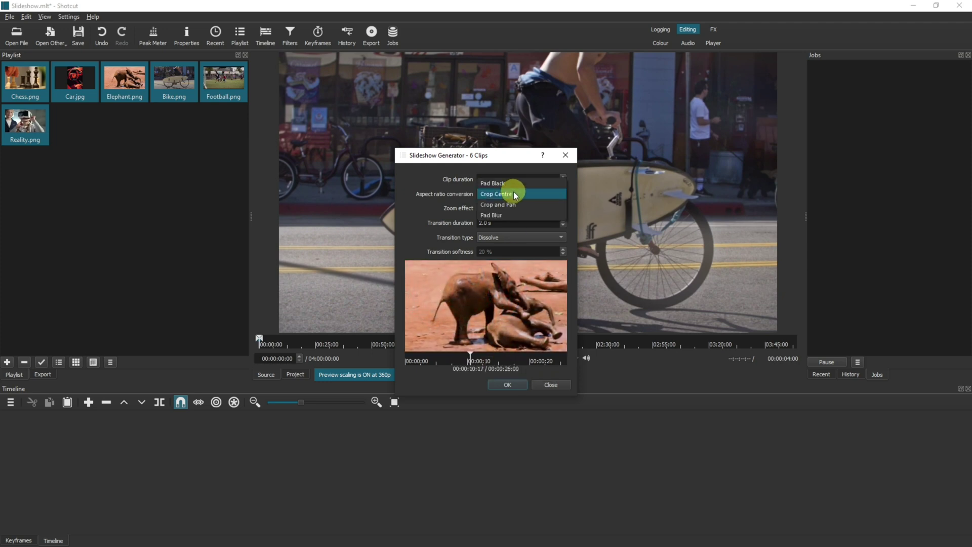
click(513, 183)
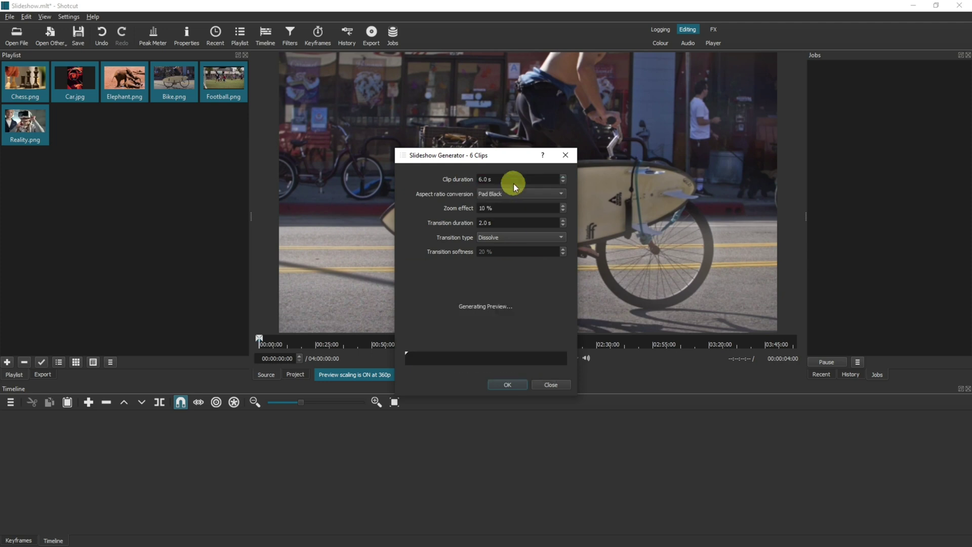
click(434, 357)
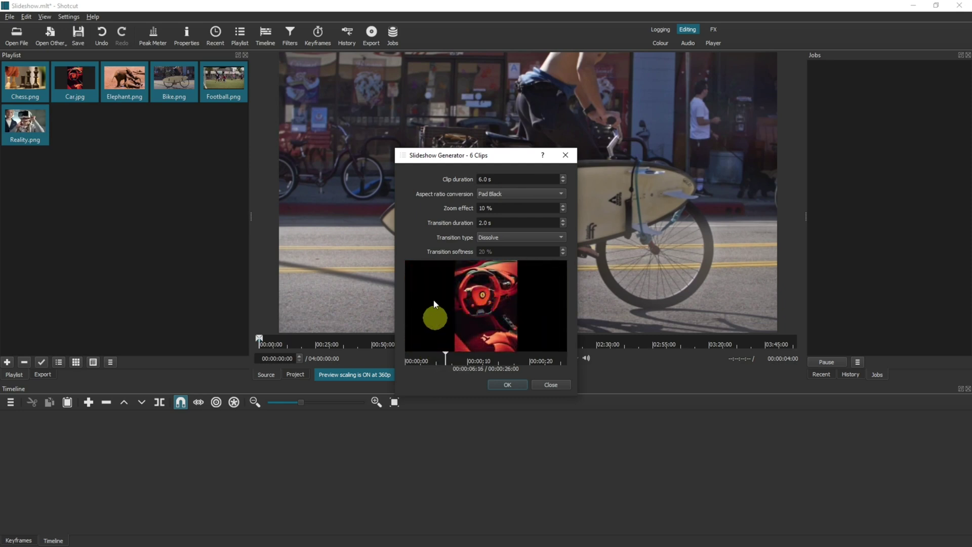
Step: Preview Crop and Pan, then settle on Pad Blur aspect ratio conversion
click(498, 195)
click(498, 212)
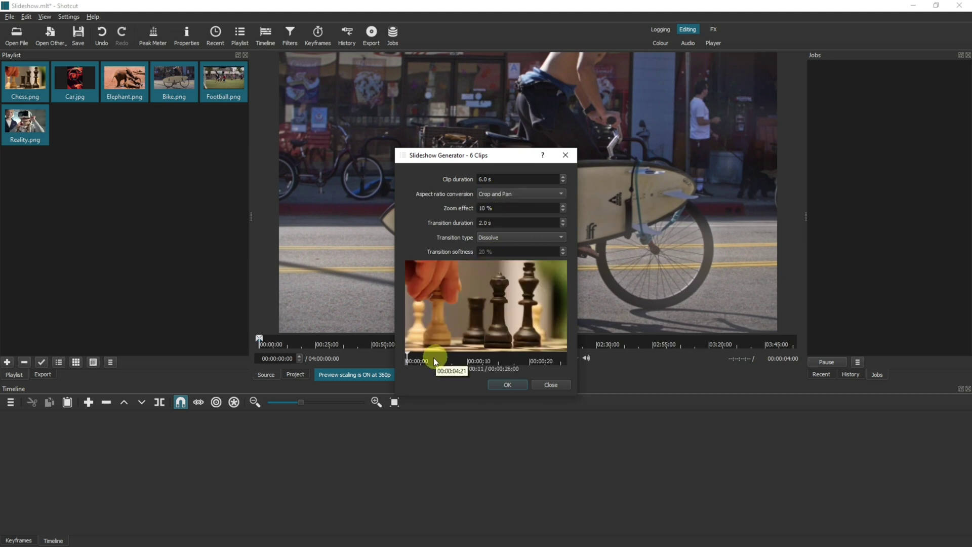
click(429, 354)
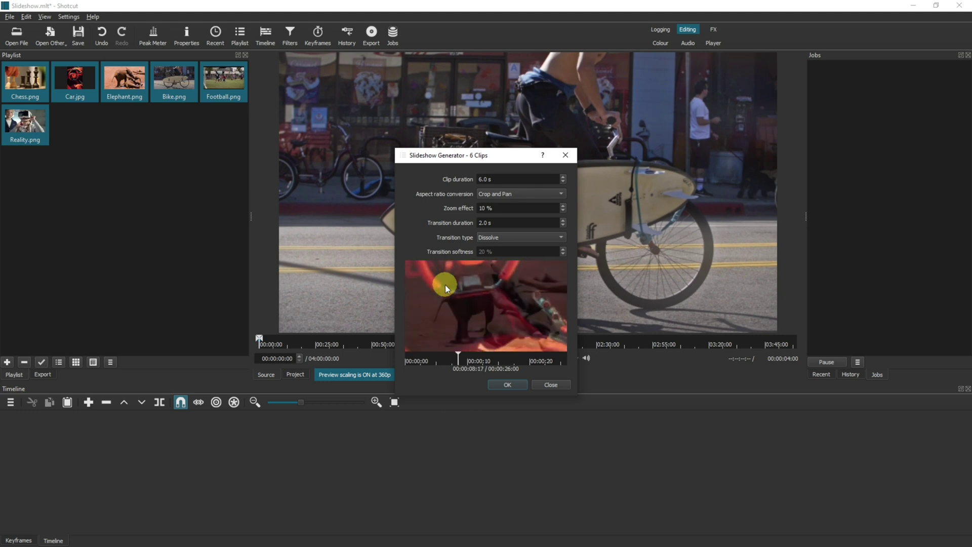
click(504, 198)
click(503, 202)
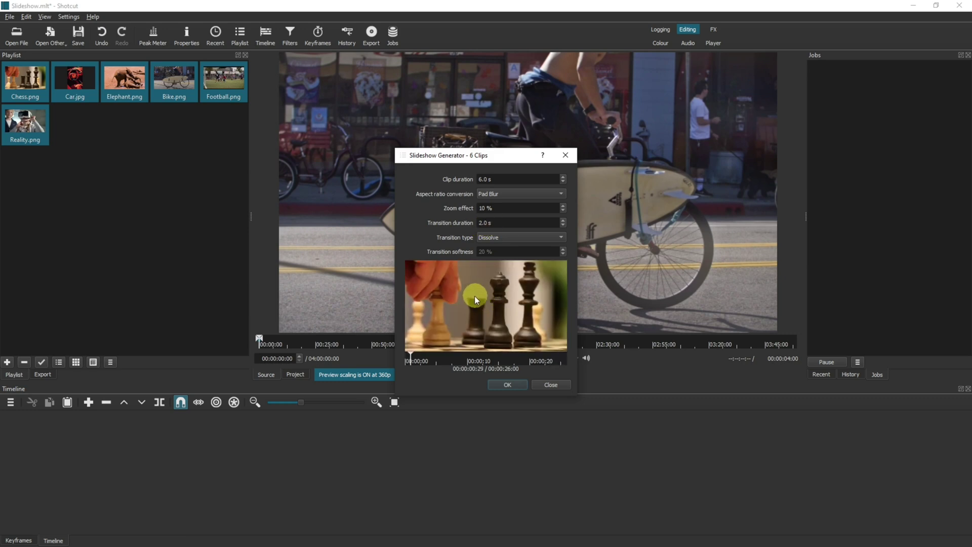
Step: Try Barn Door Vertical, return to Dissolve transitions, and generate the slideshow onto the timeline
click(490, 237)
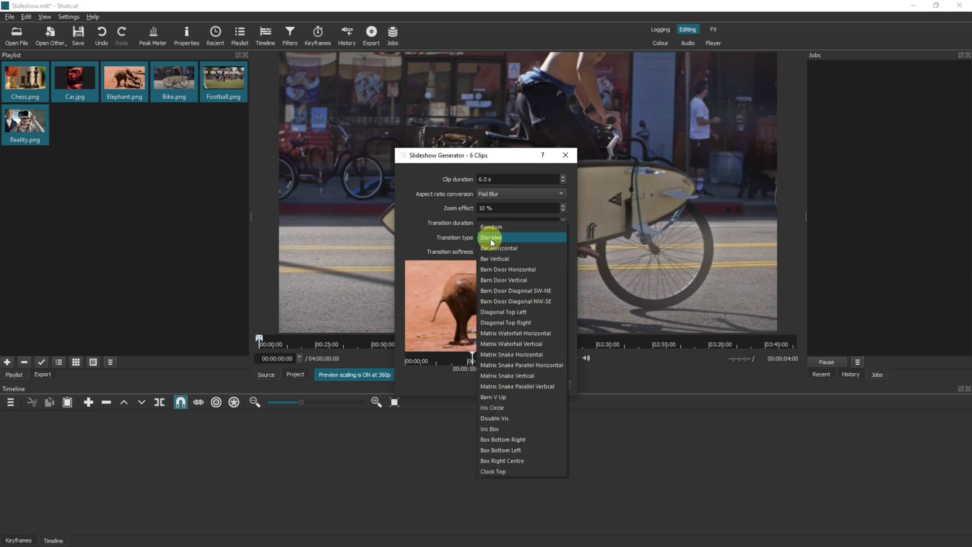
click(510, 279)
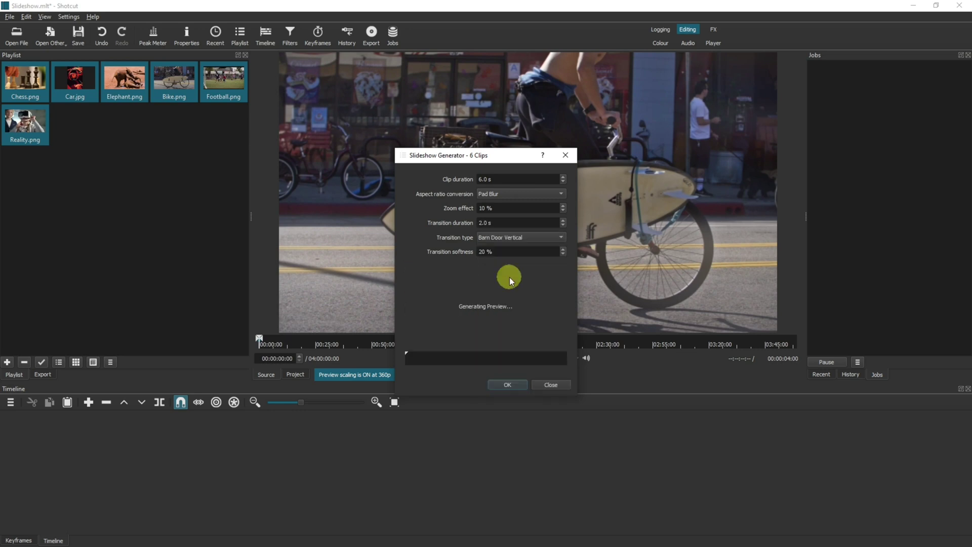
click(509, 237)
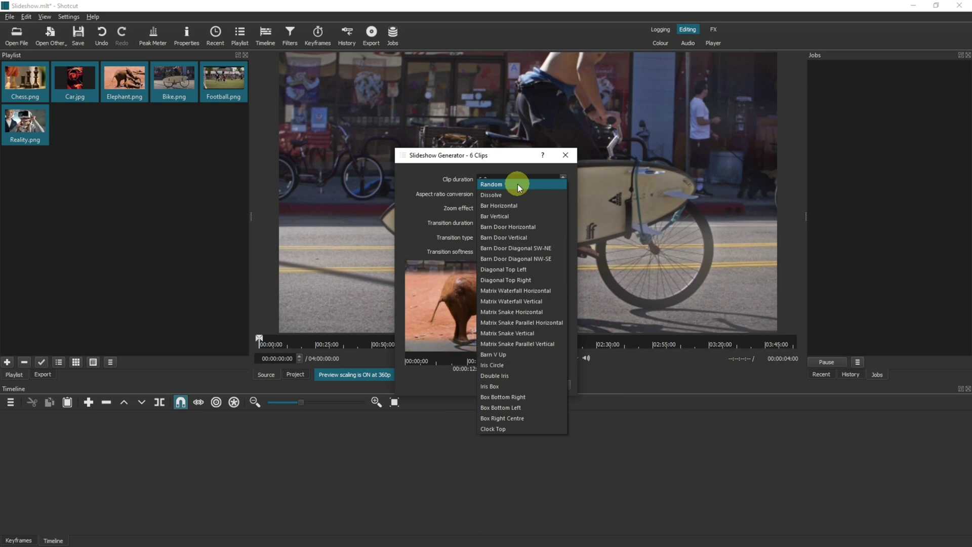
click(516, 191)
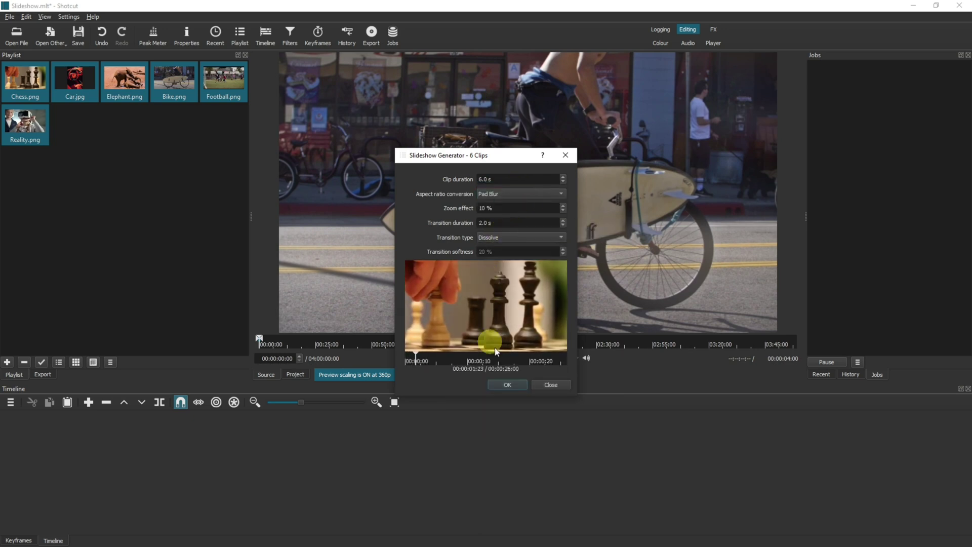
click(508, 385)
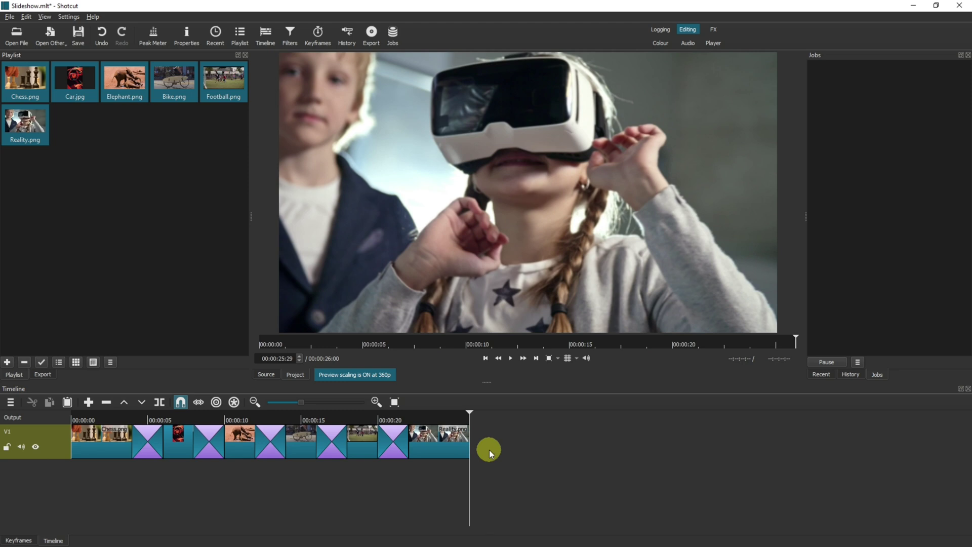
click(171, 441)
drag(463, 418, 64, 417)
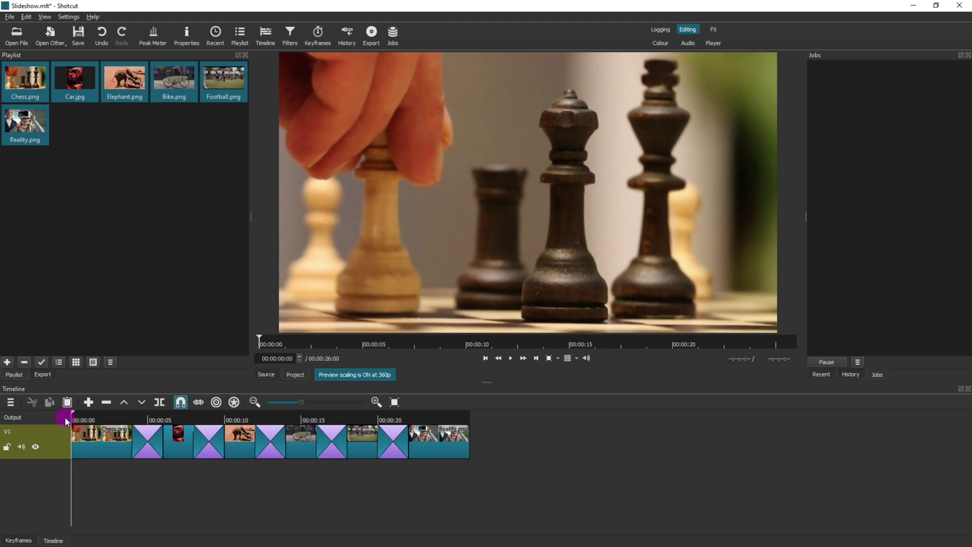
click(512, 359)
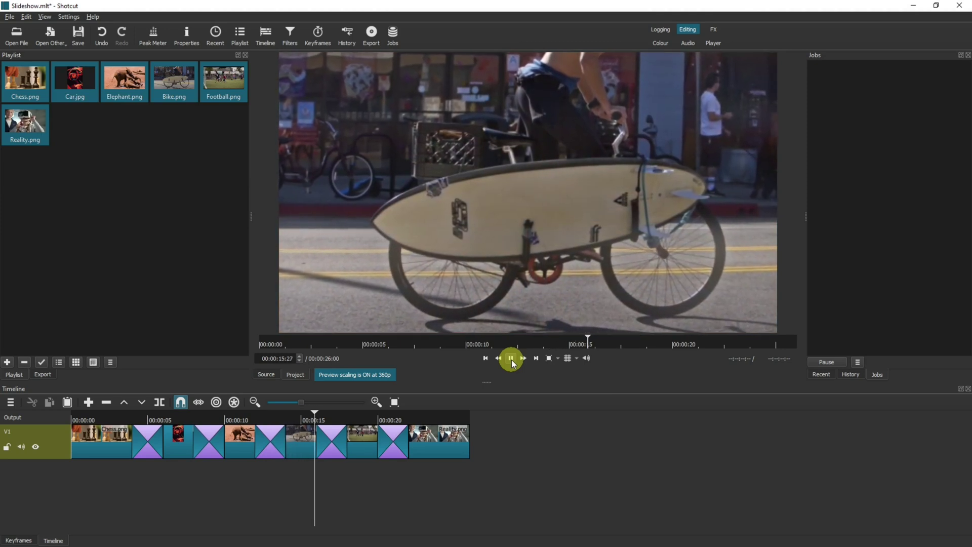
click(511, 358)
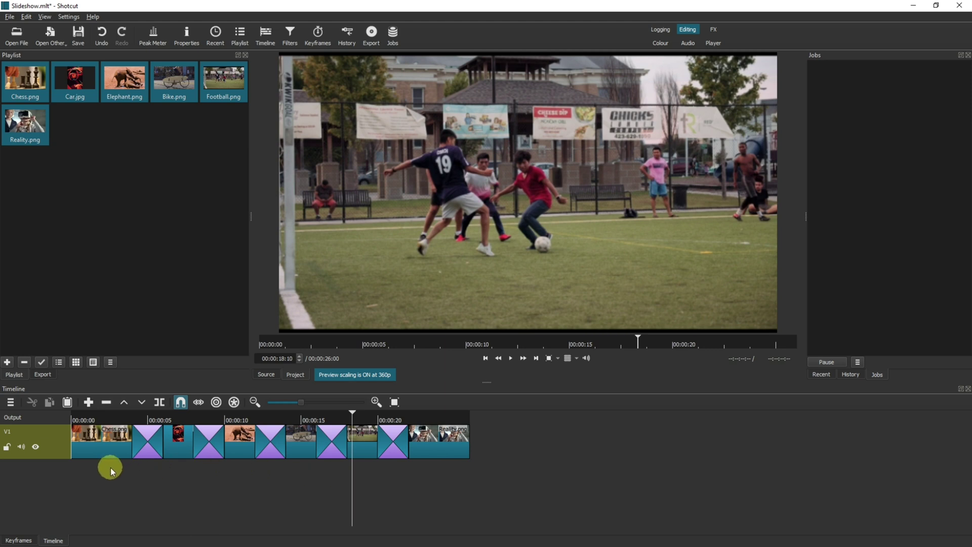
Step: Add an audio track to the timeline and bring sound.mp3 into the playlist
right_click(146, 471)
mouse_move(194, 461)
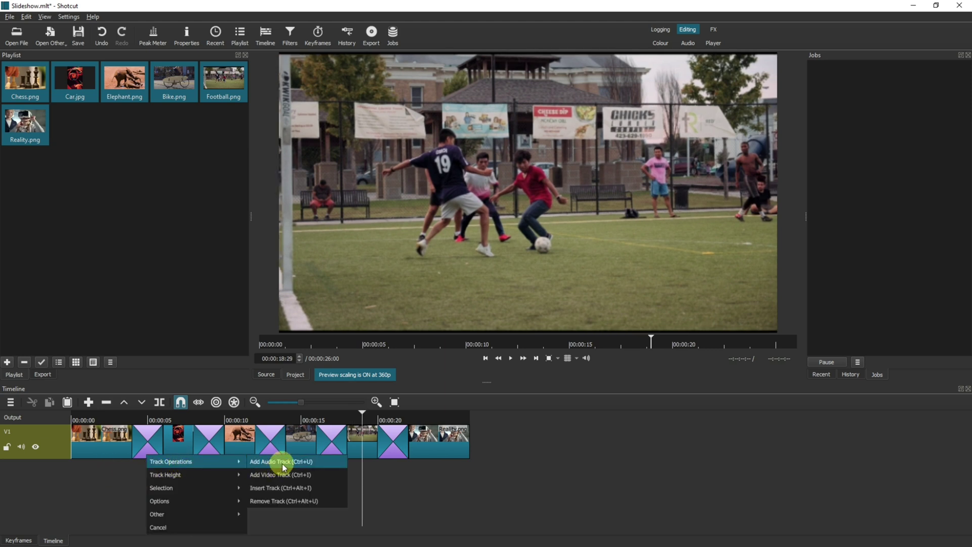
click(284, 461)
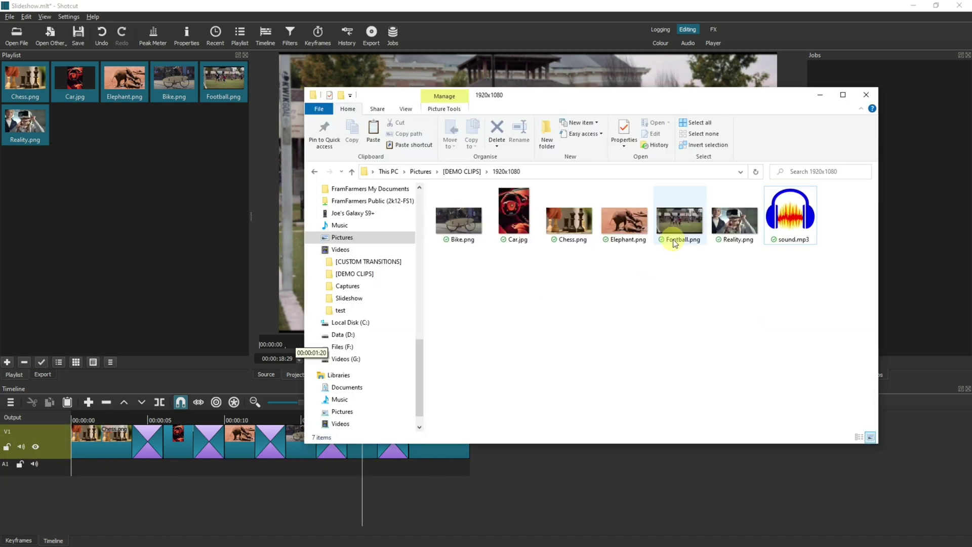
click(801, 229)
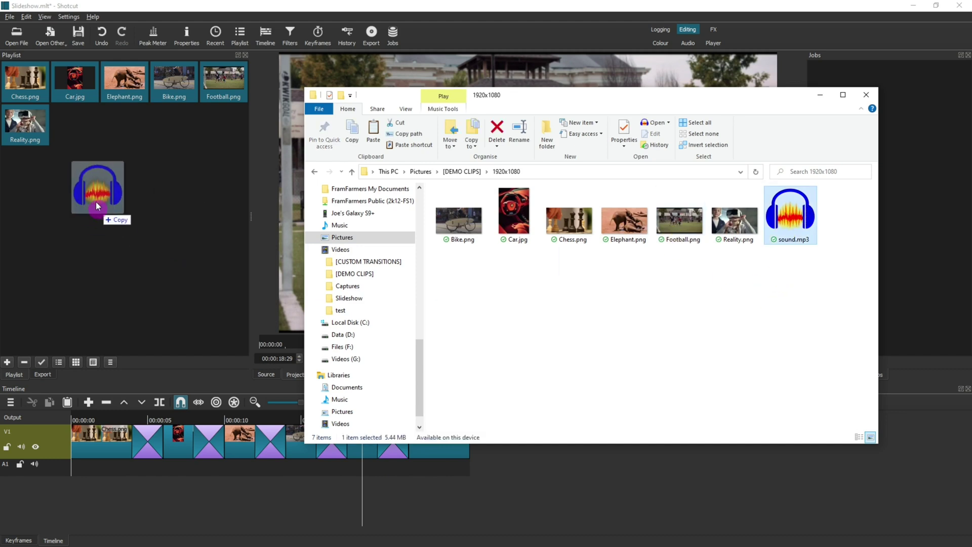
drag(801, 230, 99, 192)
Step: Place the sound.mp3 clip onto the A1 audio track
click(64, 222)
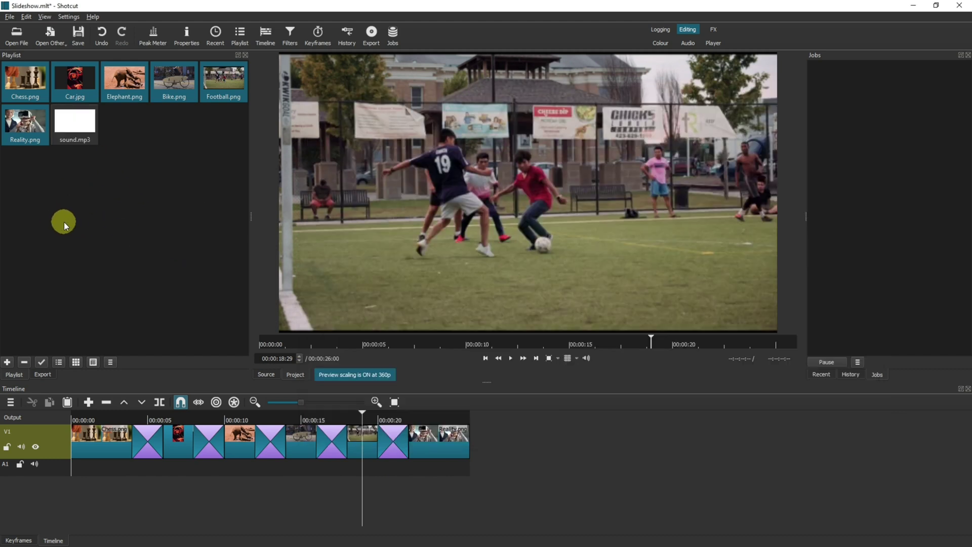
click(74, 138)
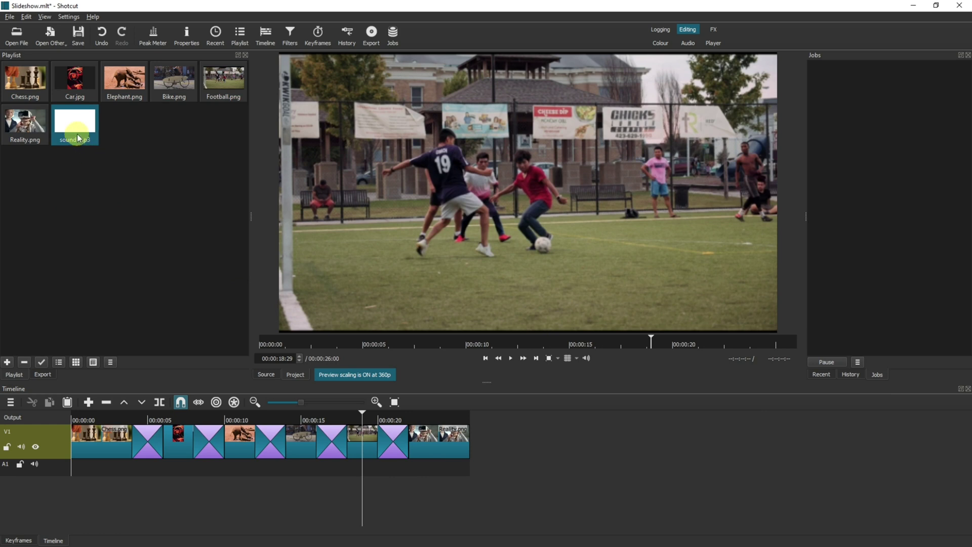
mouse_move(77, 138)
mouse_down()
mouse_move(110, 471)
mouse_move(72, 463)
mouse_move(79, 466)
mouse_up()
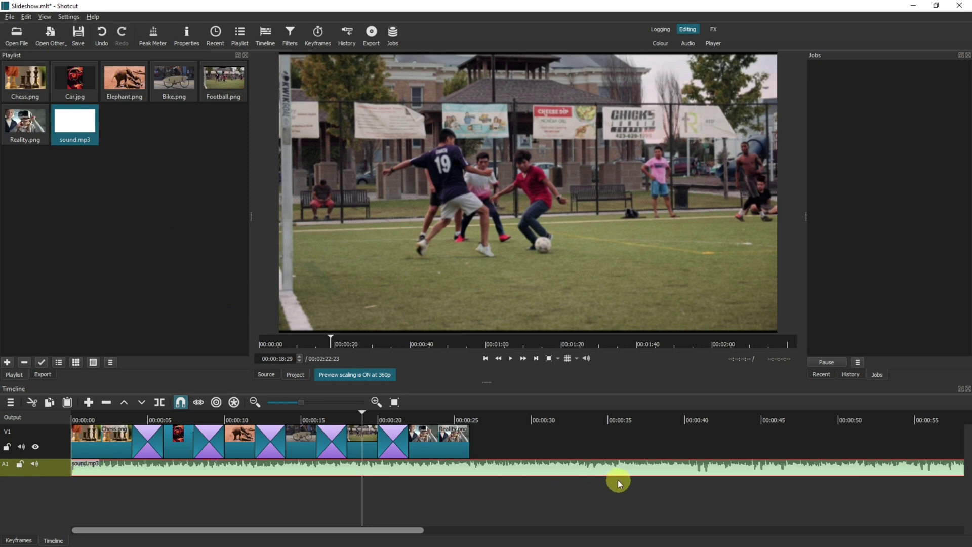
Step: Trim sound.mp3 to end at the slideshow's 26-second mark, then play it back from the start
click(396, 401)
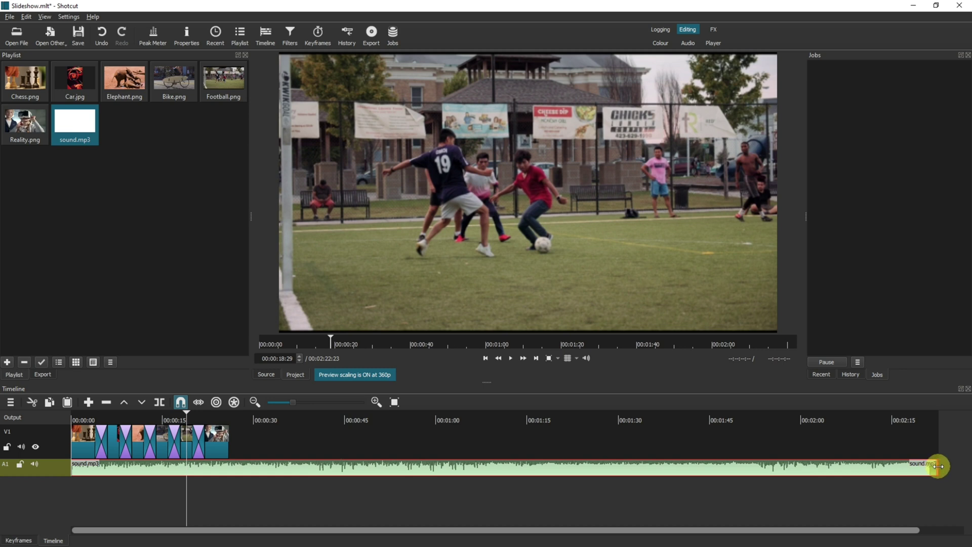
drag(938, 465, 224, 453)
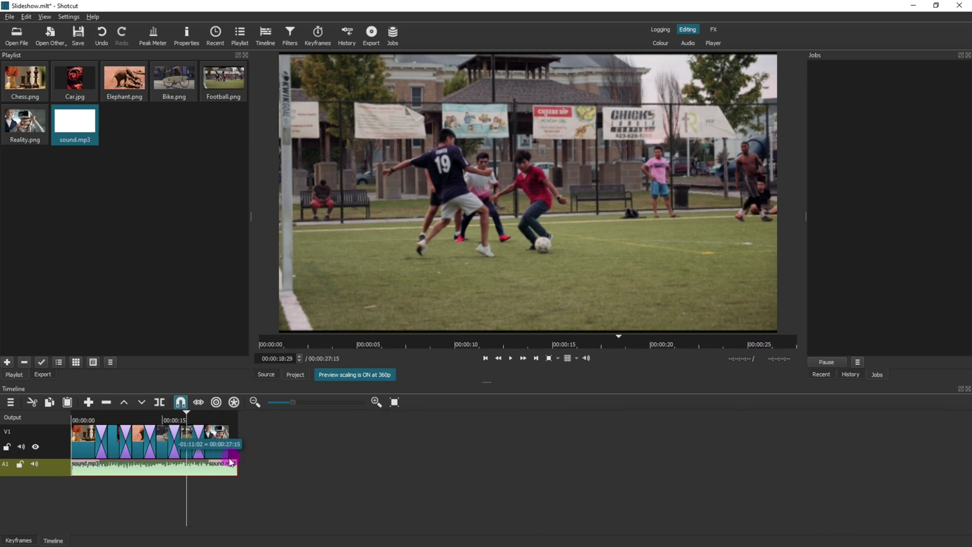
click(394, 402)
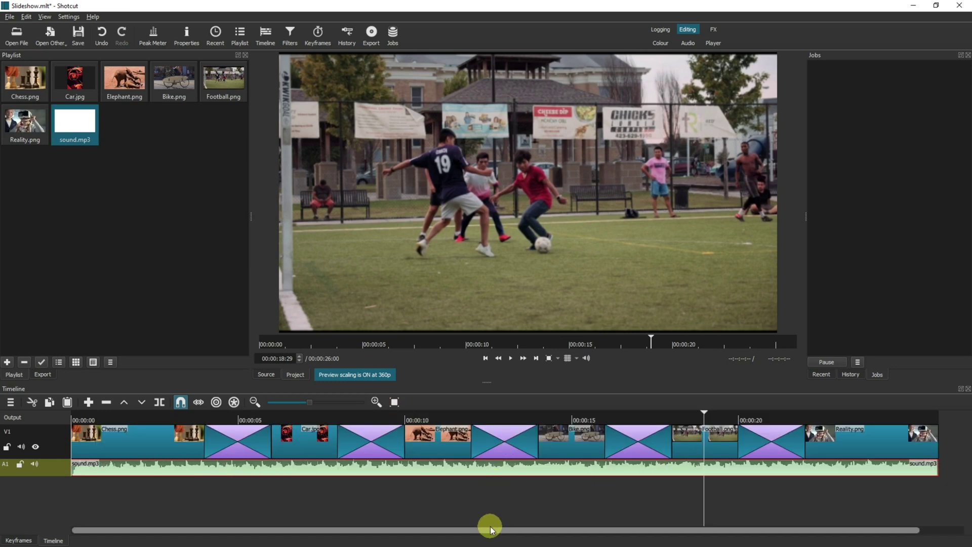
key(Home)
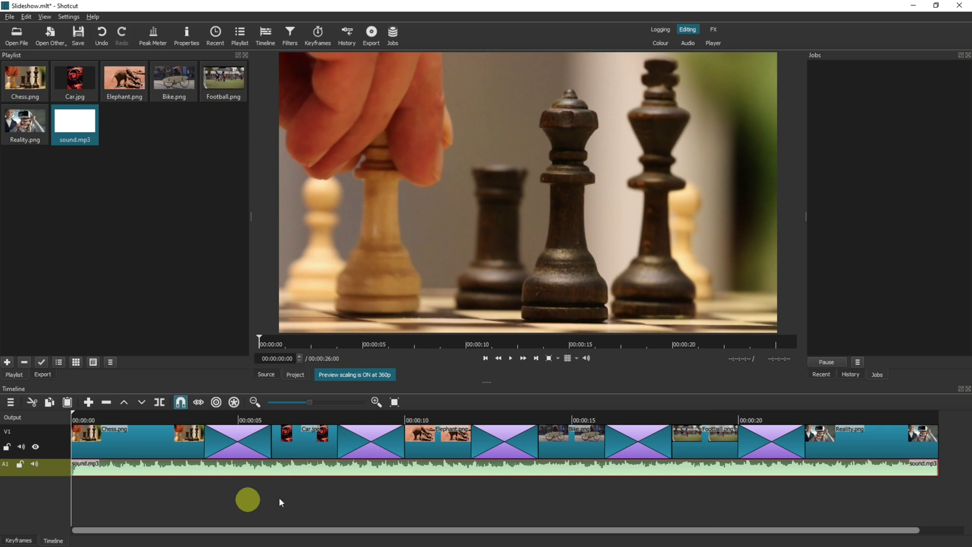
click(510, 357)
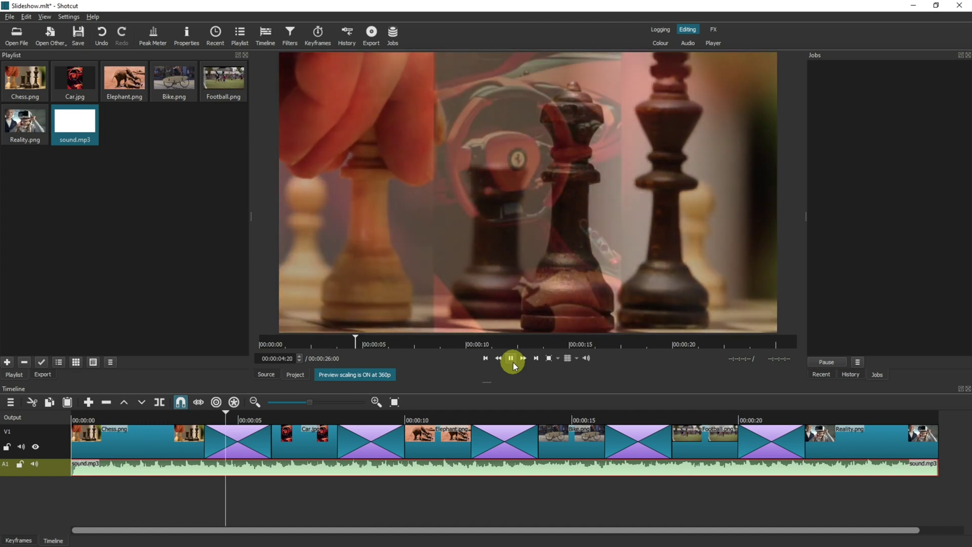
click(511, 358)
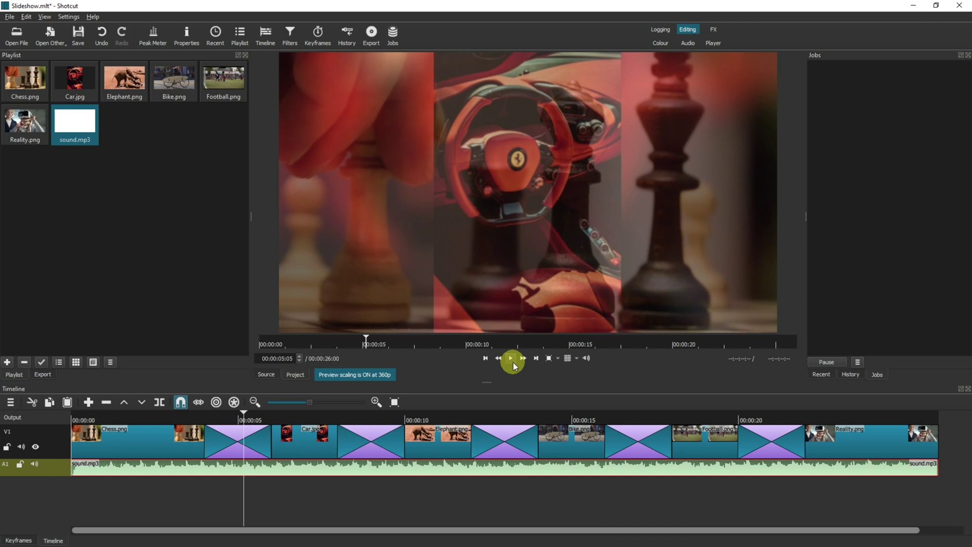
Step: Export the project with default settings as Slideshow.mp4
click(374, 35)
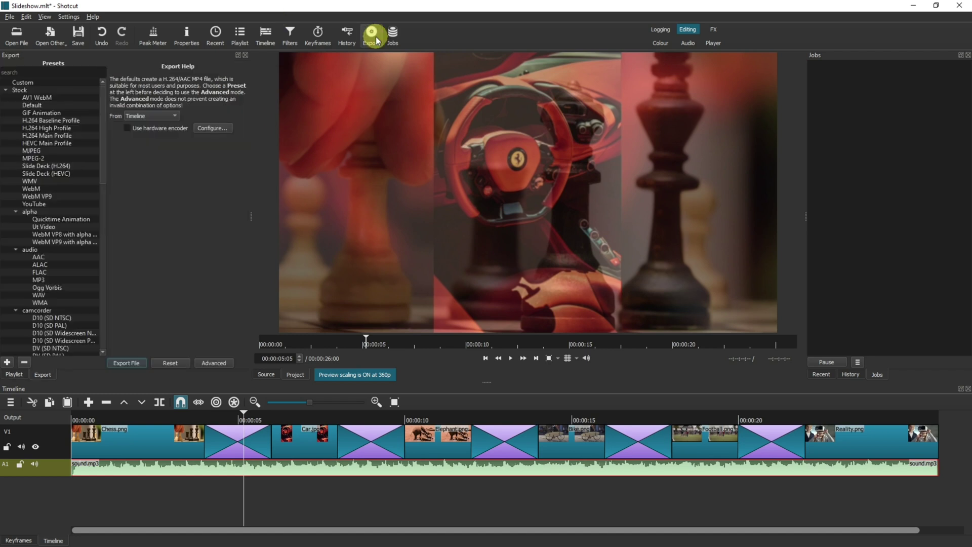
click(137, 364)
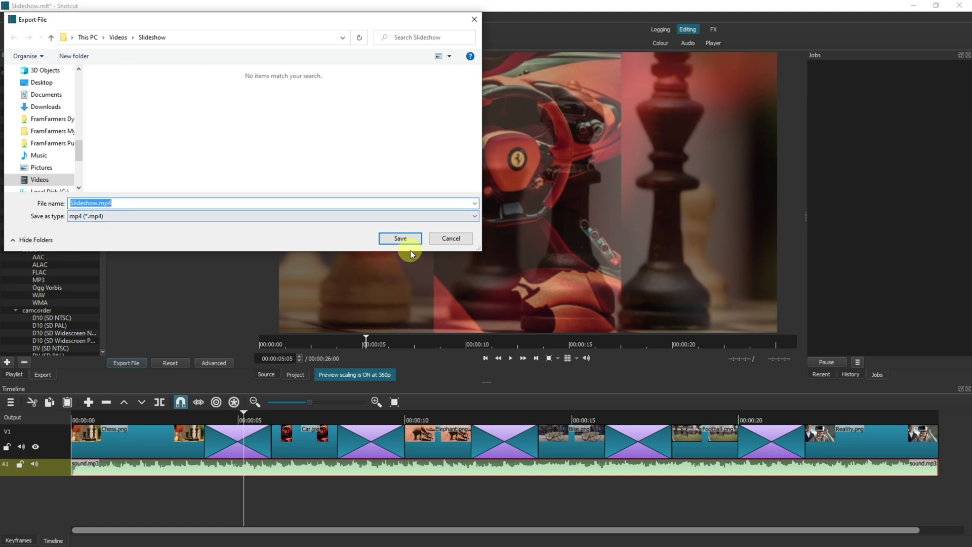
click(401, 238)
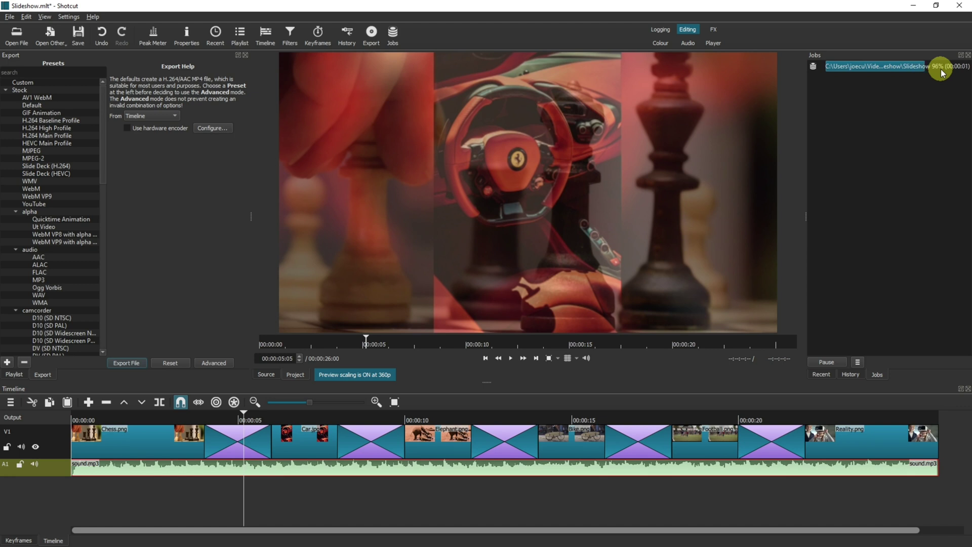
Step: Open the Slideshow folder in Explorer and select the exported Slideshow.mp4
key(alt+Tab)
click(350, 298)
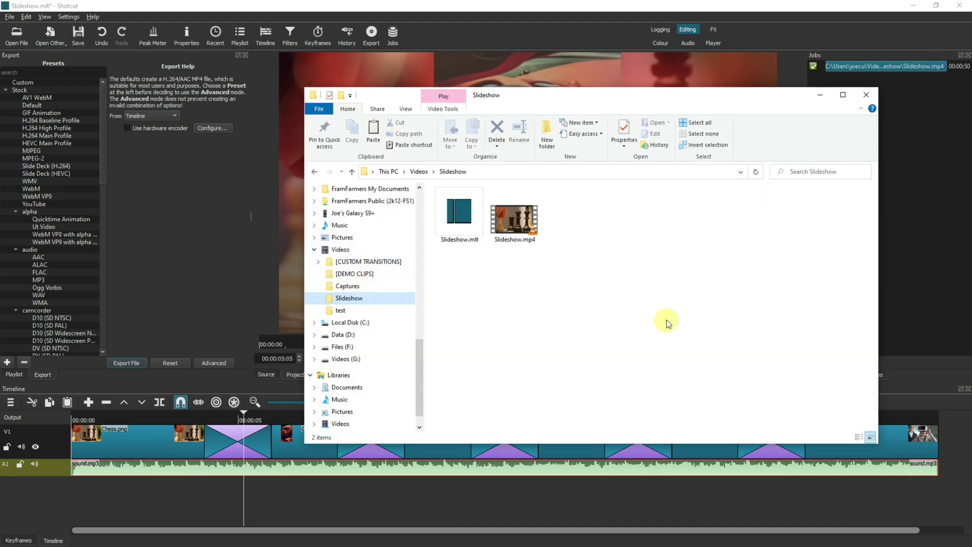
click(520, 224)
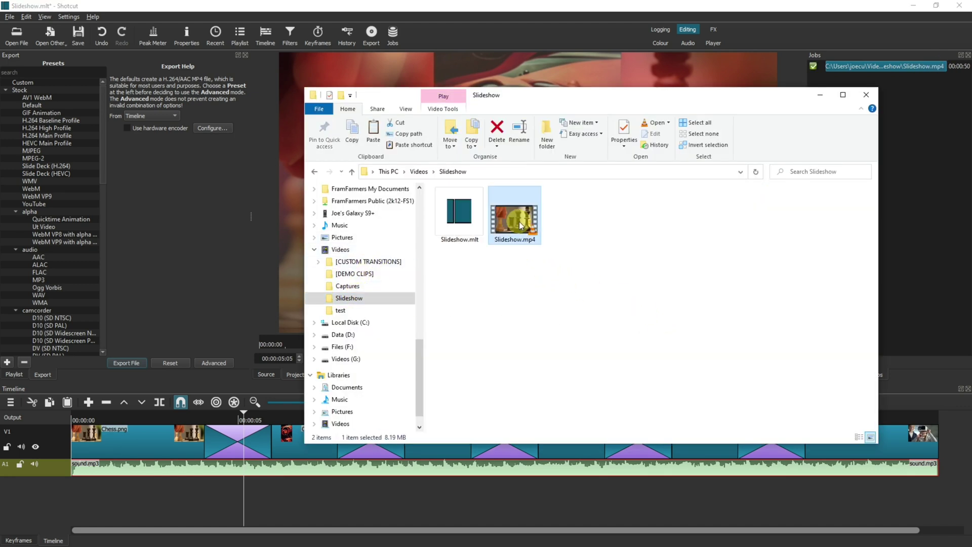
double_click(519, 221)
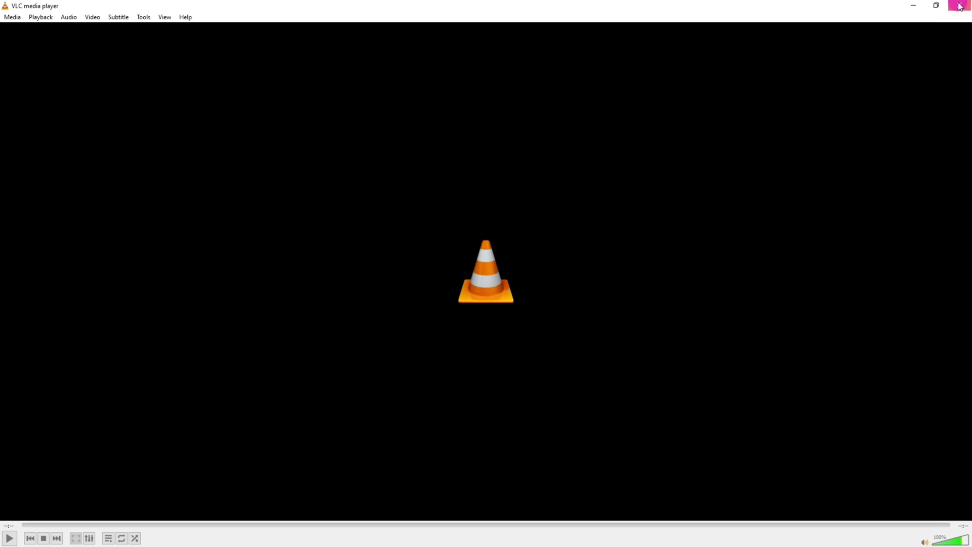
click(959, 6)
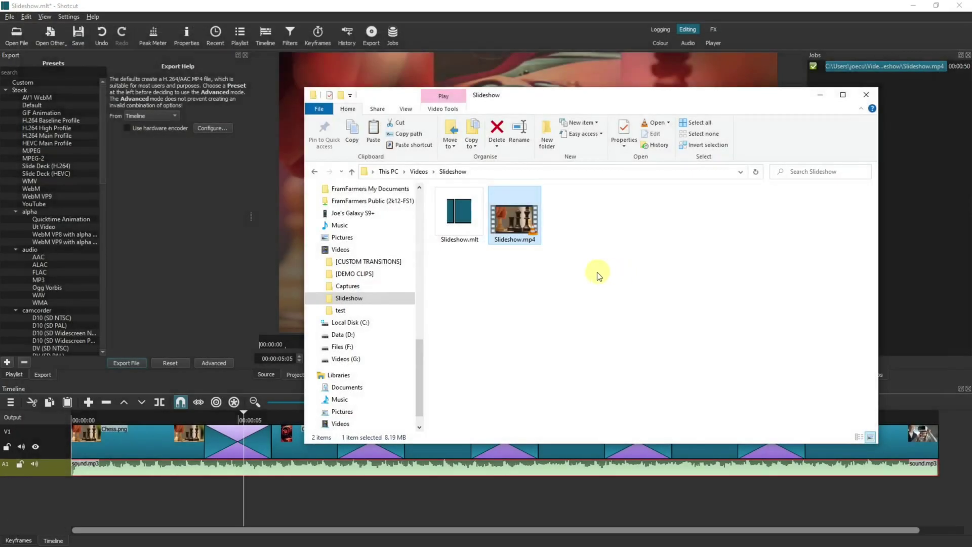